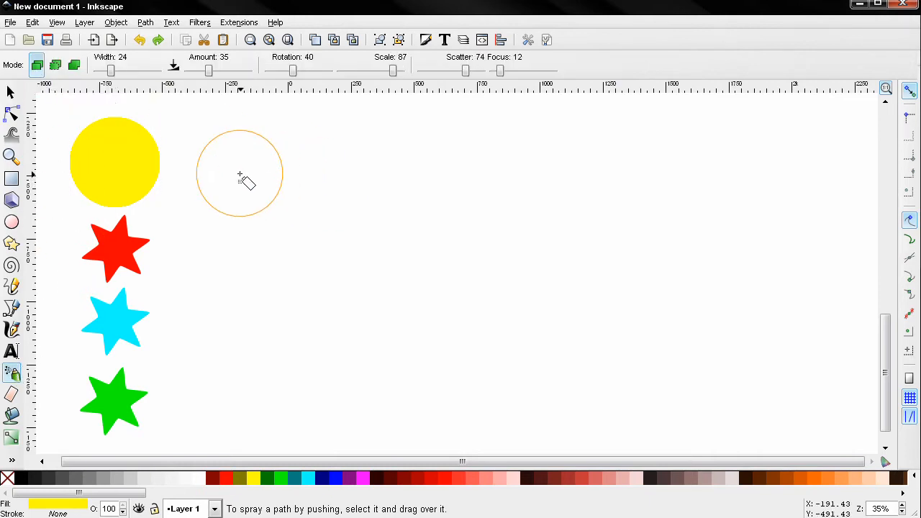
- Spray copies of the yellow circle in a short stroke, then spray clones of it further to the right
left_click_drag(242, 181, 274, 178)
key("ctrl+z")
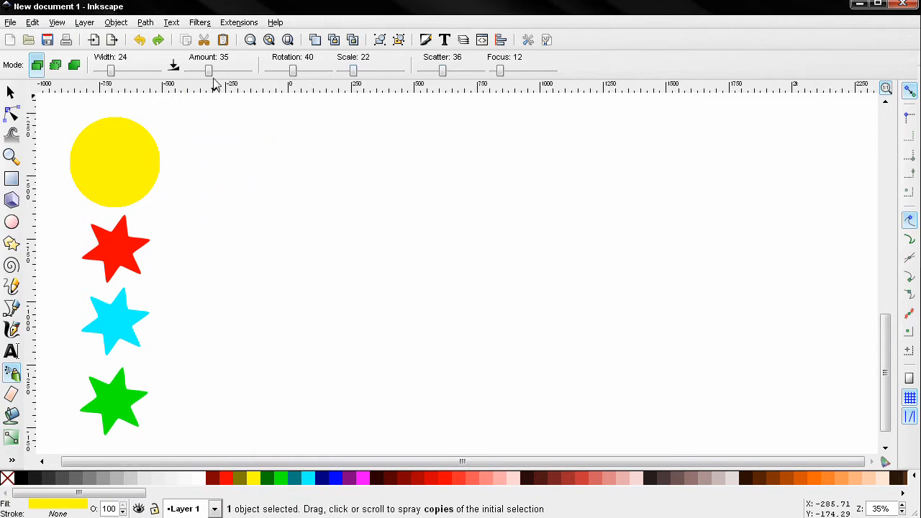
left_click_drag(267, 179, 349, 183)
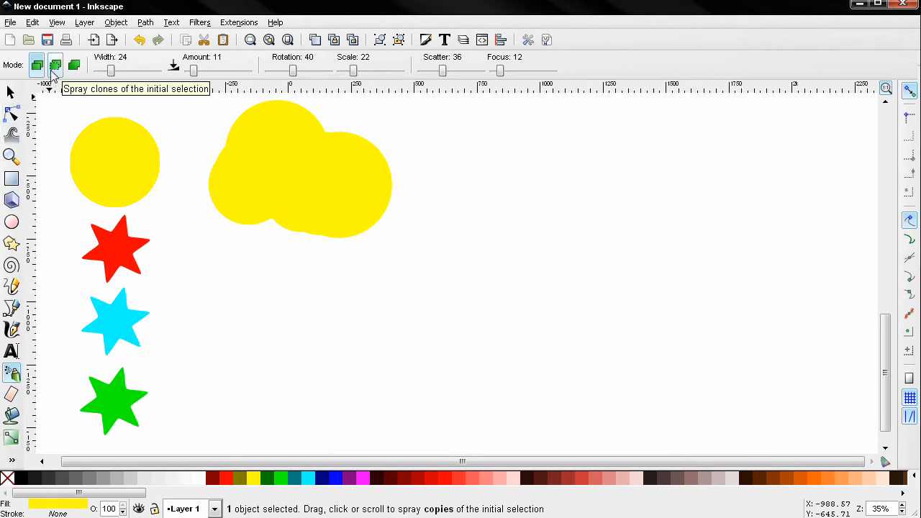
mouse_move(504, 191)
left_mouse_down()
mouse_move(544, 182)
mouse_move(597, 202)
mouse_move(655, 208)
left_mouse_up()
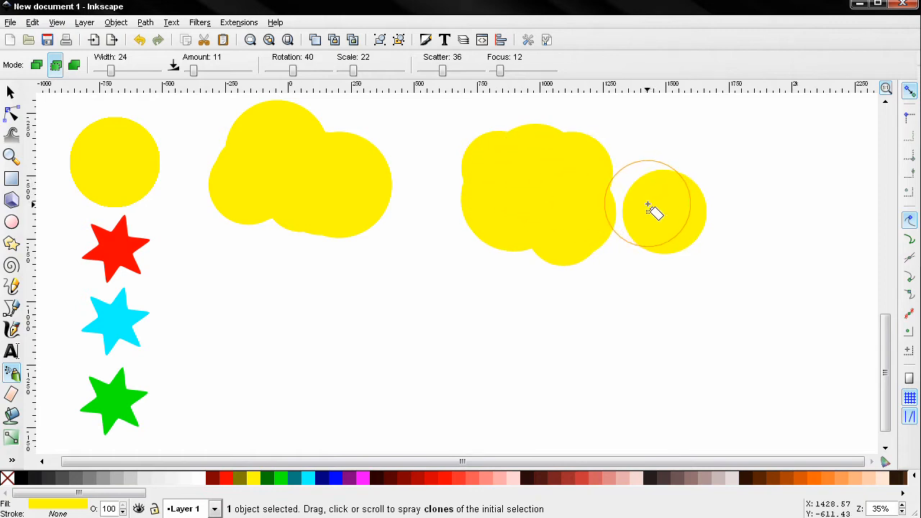
- Apply a linear gradient fill to the original yellow circle
key("s")
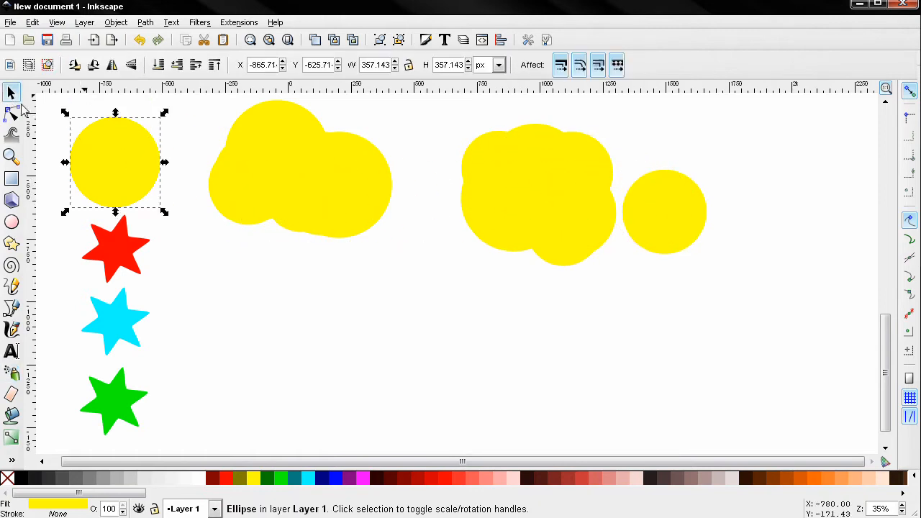
left_click(430, 41)
left_click(740, 137)
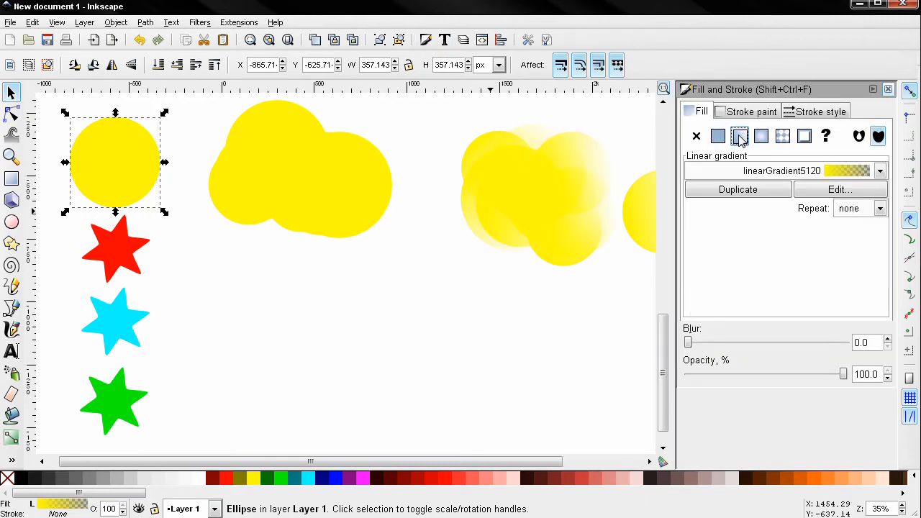
left_click(888, 89)
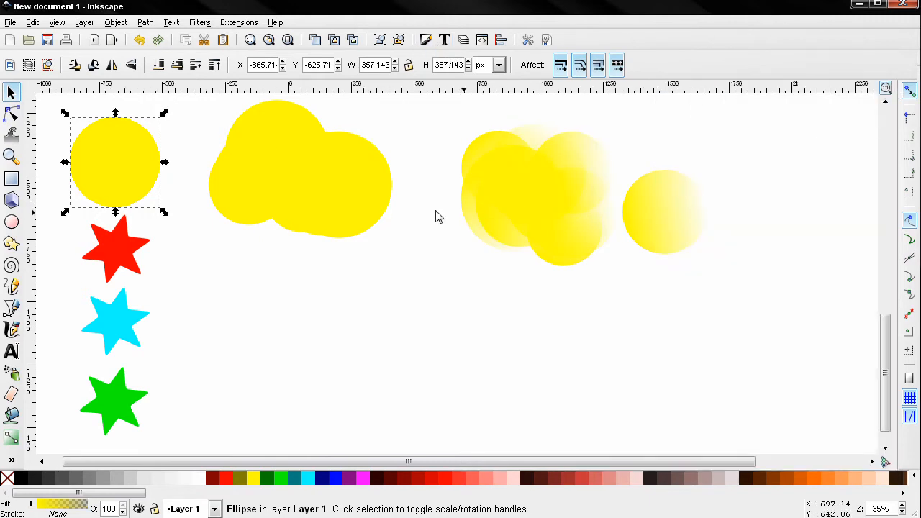
- Clone one of the sprayed clones and move the new clone below the cluster
left_click(559, 209)
key("alt+d")
left_click_drag(551, 232, 461, 279)
- Undo the sprayed shapes, the gradient fill and the new clone
left_click(11, 372)
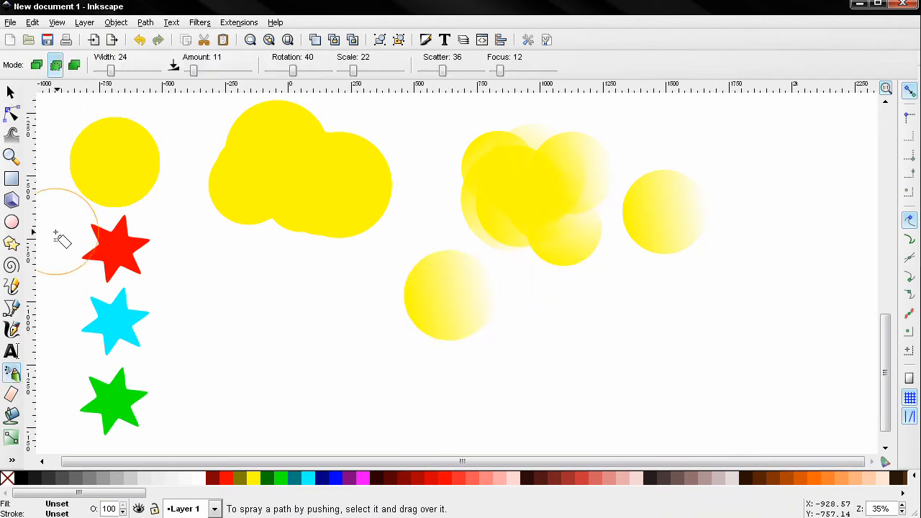
left_click(57, 65)
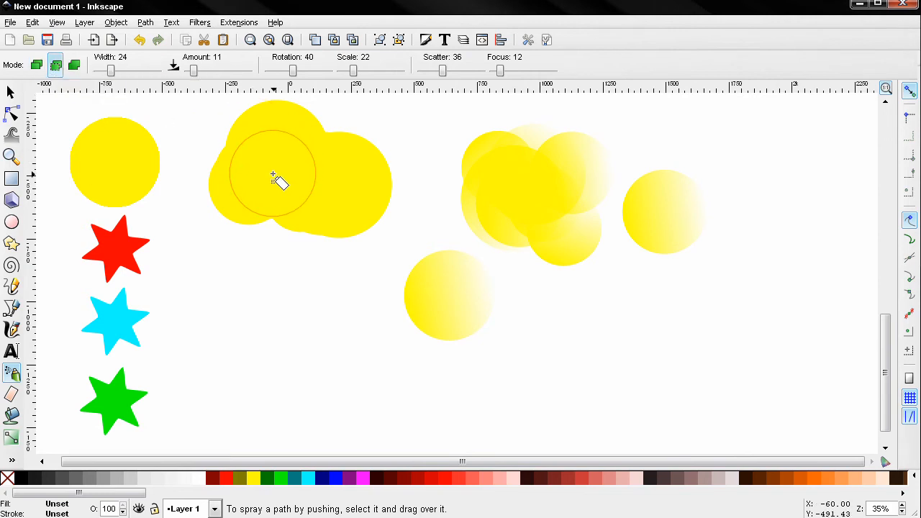
key("ctrl+z")
key("ctrl+z")
key("ctrl+z")
key("ctrl+z")
- Switch the spray to single-path mode, select the yellow circle and spray a short stroke of it
left_click(74, 66)
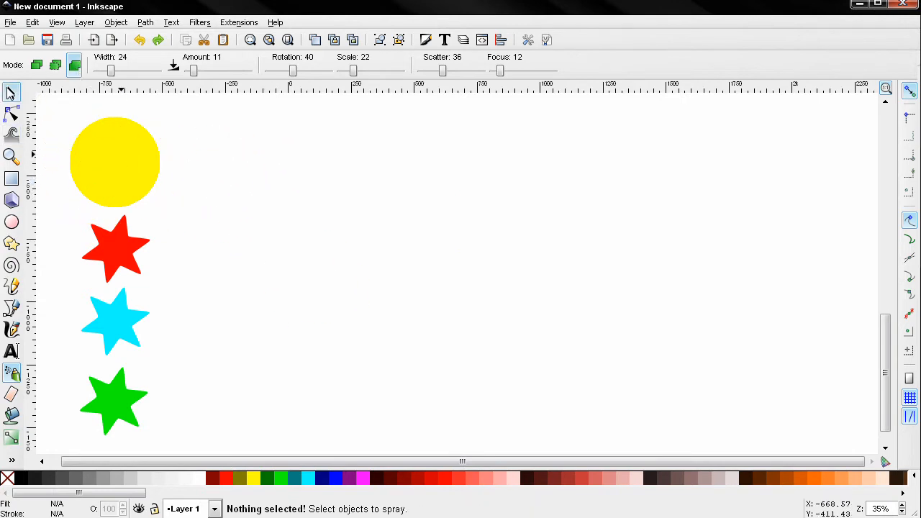
left_click(11, 92)
left_click(108, 160)
left_click(10, 376)
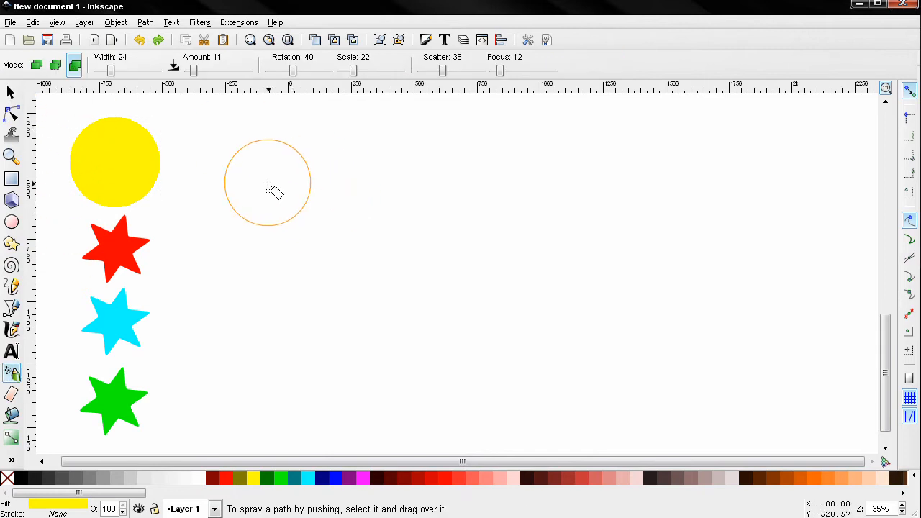
mouse_move(273, 189)
left_mouse_down()
mouse_move(325, 180)
mouse_move(329, 240)
left_mouse_up()
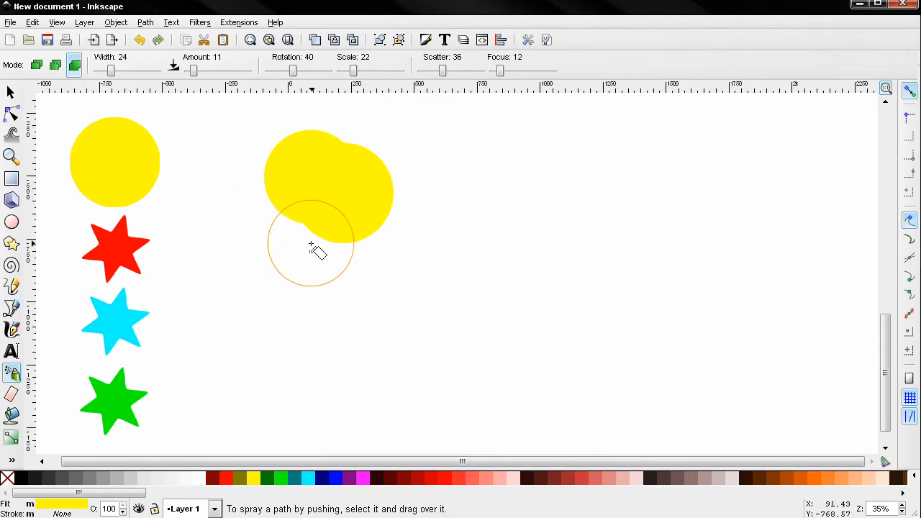
- Select the sprayed single-path shapes and examine their nodes with the node tool
left_click(10, 92)
left_click_drag(140, 178, 243, 196)
left_click(403, 274)
left_click(259, 180)
key("n")
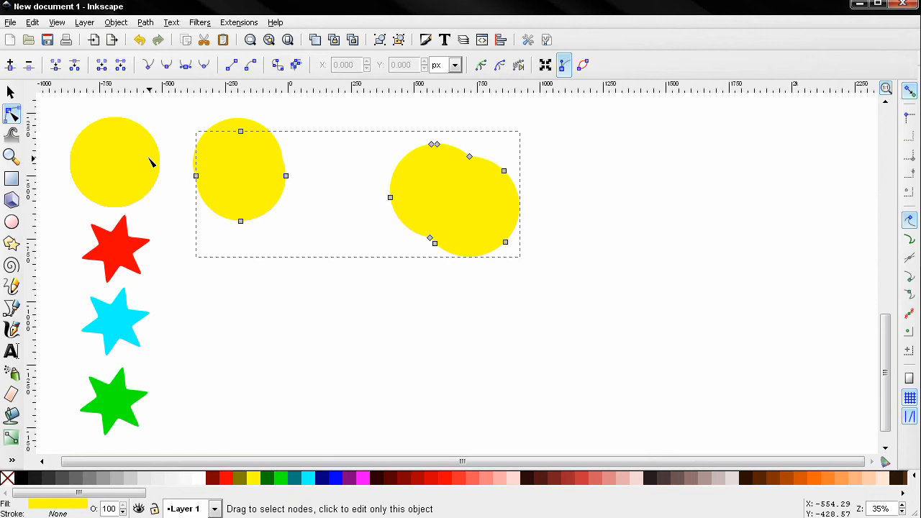
- Undo the single-path spray
left_click(12, 371)
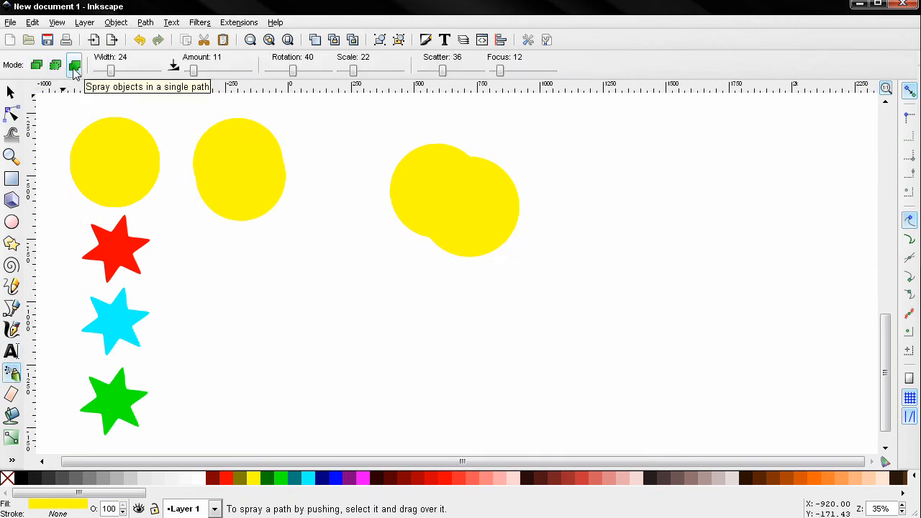
key("ctrl+z")
key("ctrl+z")
key("ctrl+z")
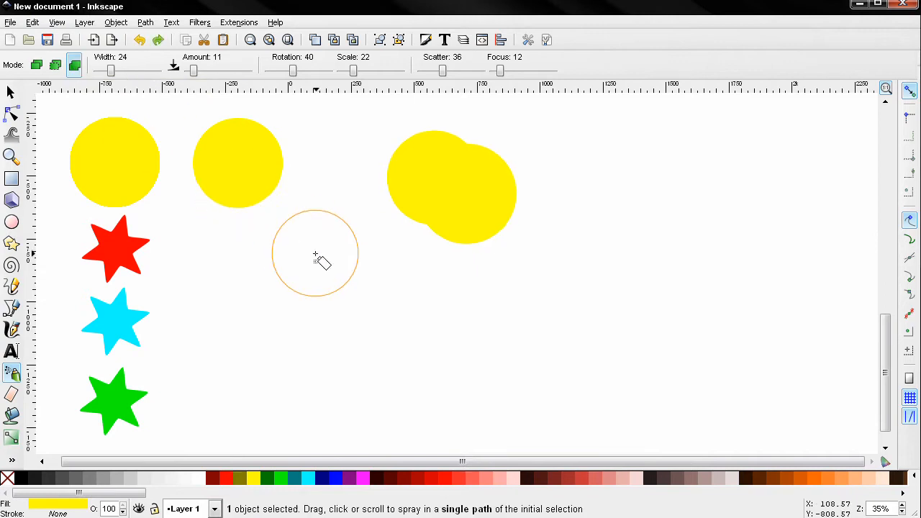
left_click(315, 254)
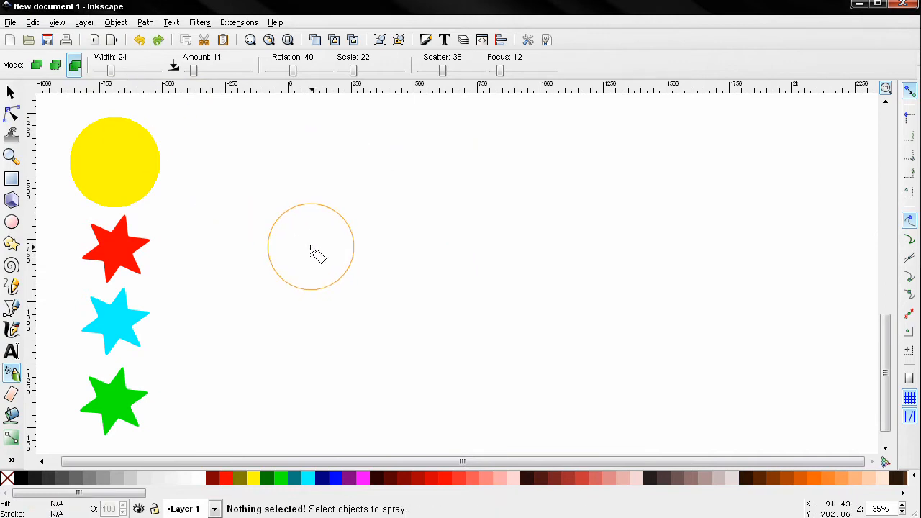
- Switch to copies mode, set the spray width to 6, select the yellow circle and spray copies across
left_click(43, 65)
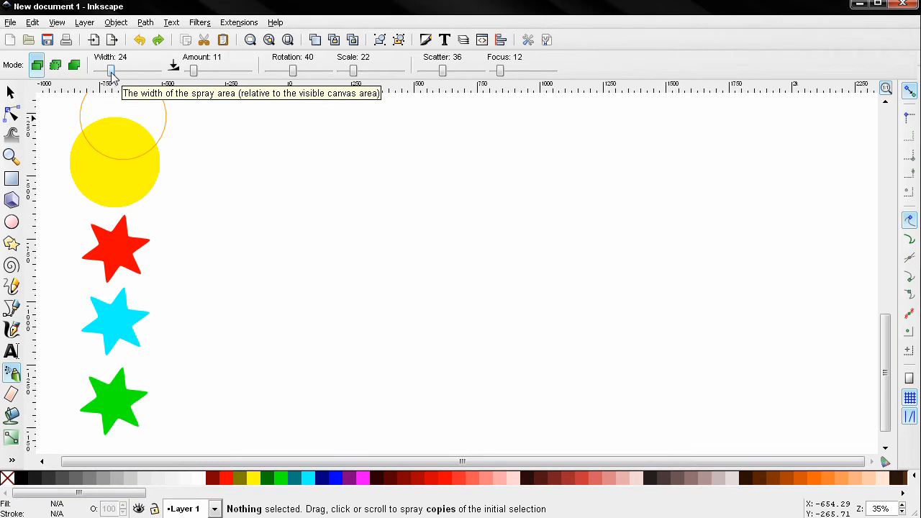
left_click_drag(111, 72, 100, 72)
left_click(326, 194)
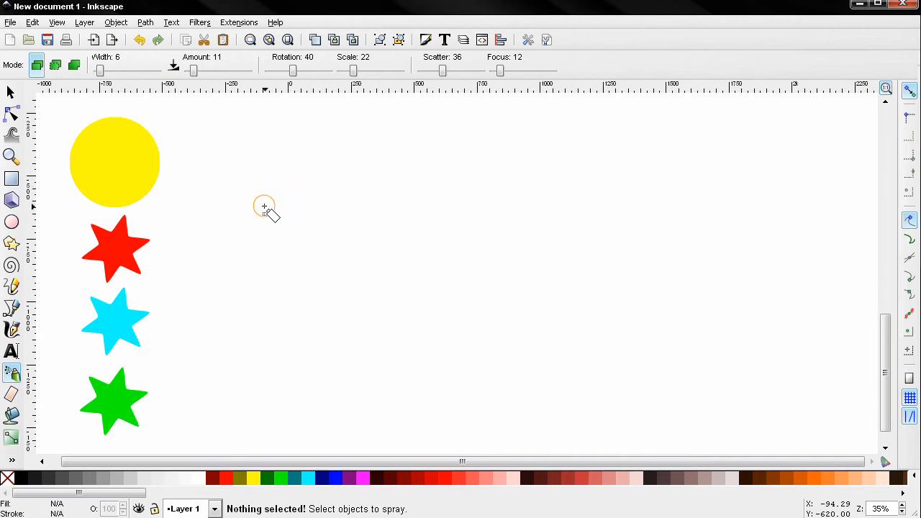
left_click(11, 92)
left_click(109, 168)
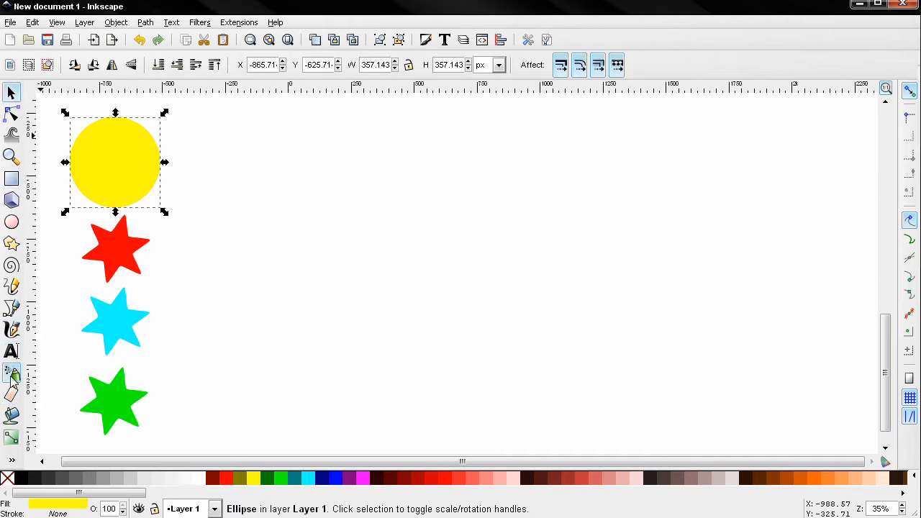
left_click(11, 373)
mouse_move(254, 153)
left_mouse_down()
mouse_move(292, 158)
mouse_move(324, 202)
mouse_move(413, 178)
left_mouse_up()
- Set the spray width to 79 and spray a large patch of circle copies on the right
left_click_drag(101, 70, 145, 70)
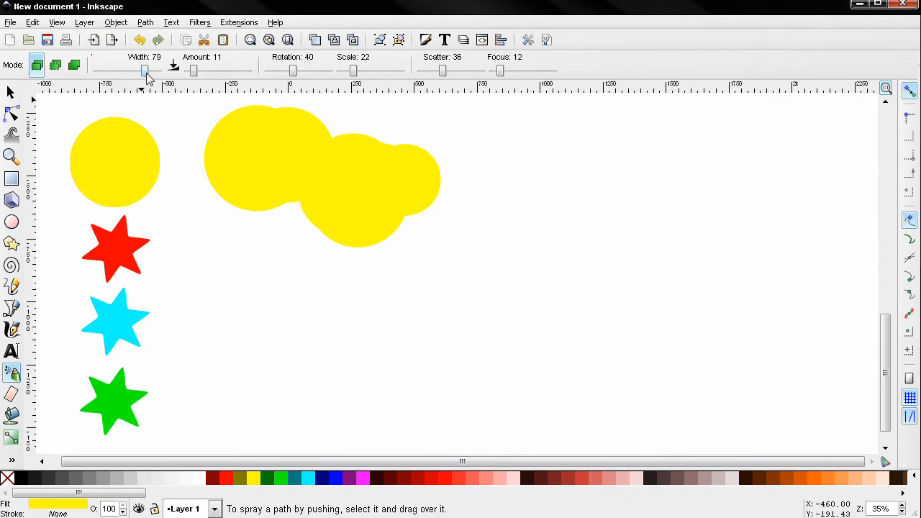
left_click(633, 268)
mouse_move(633, 268)
left_mouse_down()
mouse_move(609, 273)
mouse_move(589, 313)
left_mouse_up()
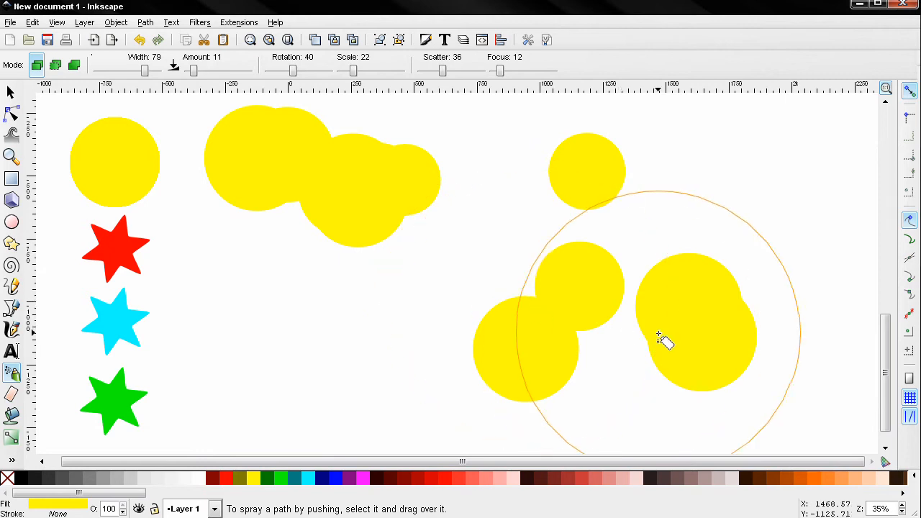
- Undo the width test sprays and set the spray width to 18
key("ctrl+z")
key("ctrl+z")
key("ctrl+z")
left_click_drag(144, 69, 106, 70)
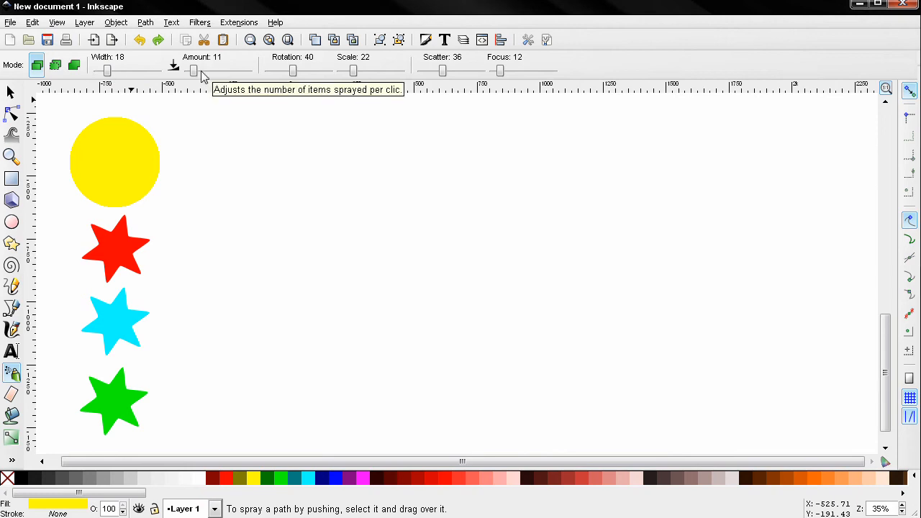
- Set the spray amount to 2 and spray two short strokes of circle copies
left_click_drag(193, 70, 187, 70)
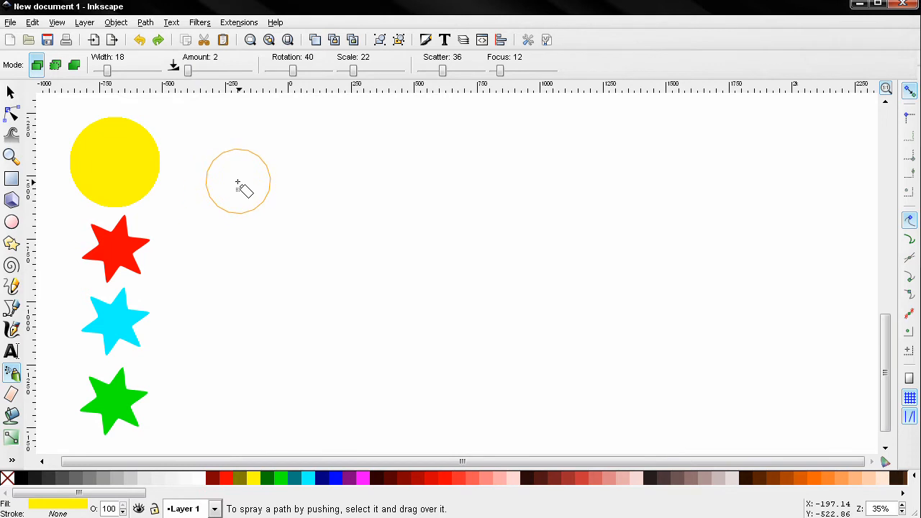
left_click_drag(241, 187, 305, 189)
mouse_move(453, 192)
left_mouse_down()
mouse_move(504, 175)
mouse_move(594, 193)
left_mouse_up()
- Set the spray amount to 80 and spray a long curved stroke of circle copies
left_click_drag(189, 71, 237, 71)
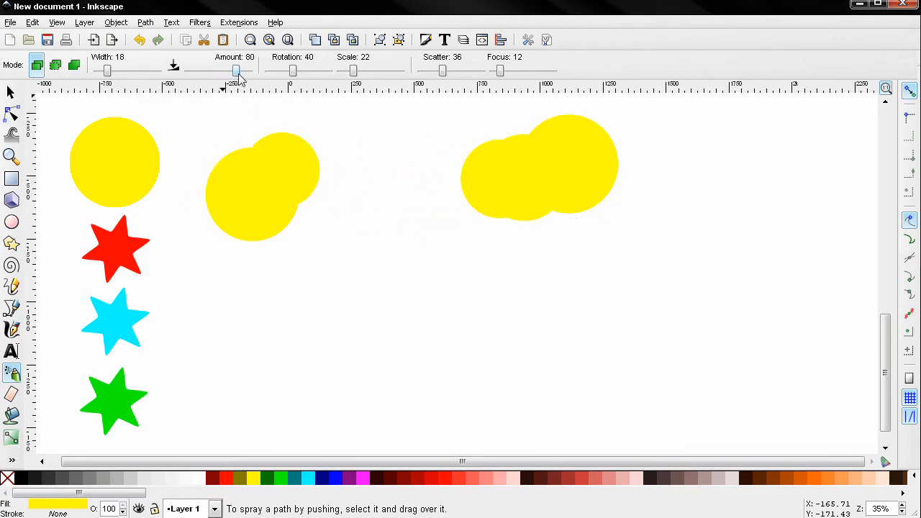
mouse_move(324, 249)
left_mouse_down()
mouse_move(401, 270)
mouse_move(455, 303)
mouse_move(536, 314)
mouse_move(600, 299)
mouse_move(782, 186)
left_mouse_up()
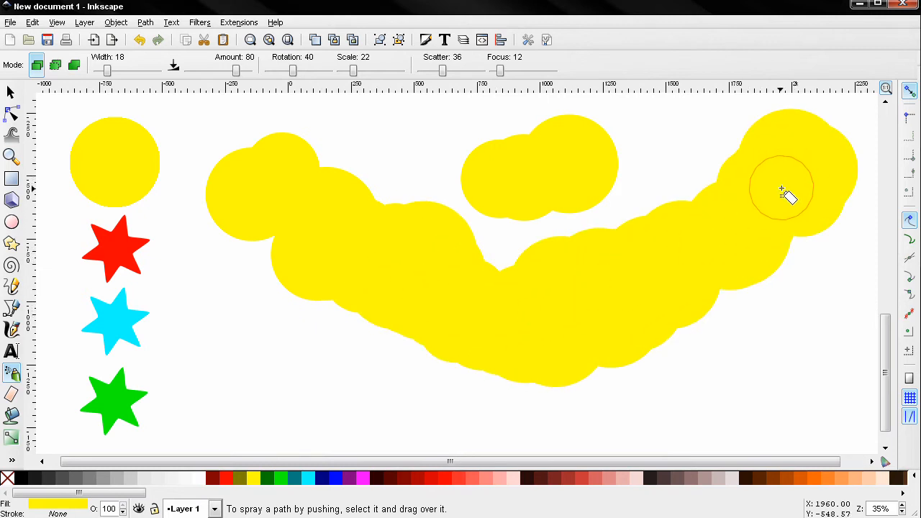
- Undo the amount test sprays and set the spray amount to 27
key("ctrl+z")
key("ctrl+z")
key("ctrl+z")
left_click_drag(235, 70, 215, 70)
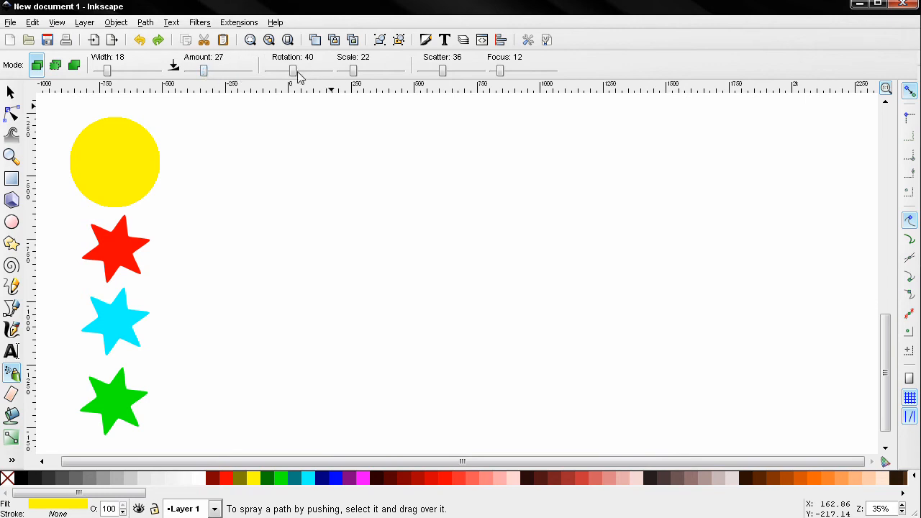
- Select the red star, set the spray rotation to 0 and spray copies of the star
left_click(11, 92)
left_click(103, 268)
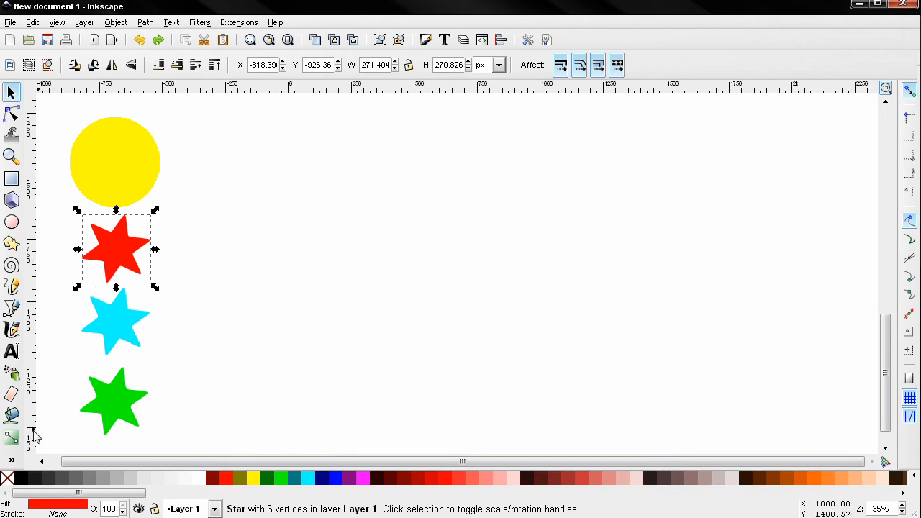
left_click(11, 373)
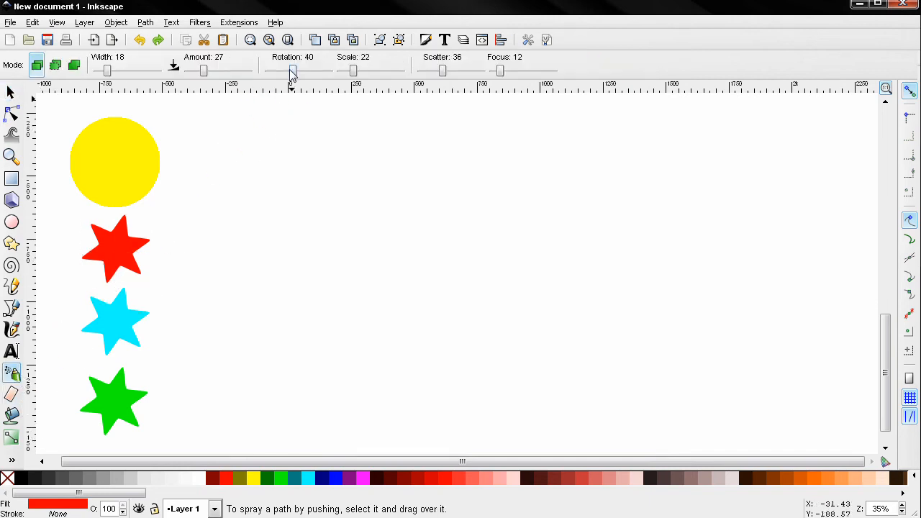
left_click_drag(271, 71, 267, 71)
left_click_drag(269, 180, 323, 185)
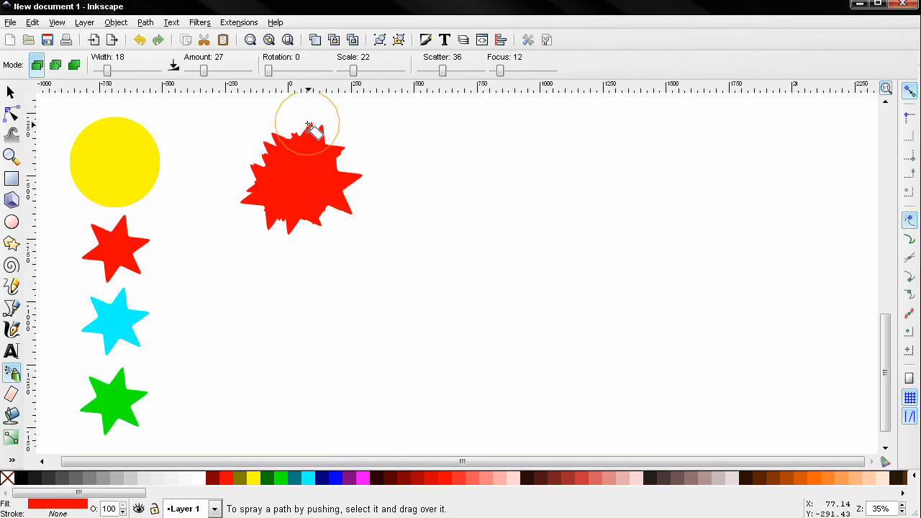
- Set the spray rotation to 100 and spray several clusters of red star copies
left_click_drag(269, 71, 330, 72)
mouse_move(448, 192)
left_mouse_down()
mouse_move(477, 197)
mouse_move(492, 190)
mouse_move(525, 218)
mouse_move(494, 272)
mouse_move(441, 256)
mouse_move(404, 230)
mouse_move(443, 237)
mouse_move(532, 163)
left_mouse_up()
left_click(620, 181)
left_click_drag(725, 204, 734, 247)
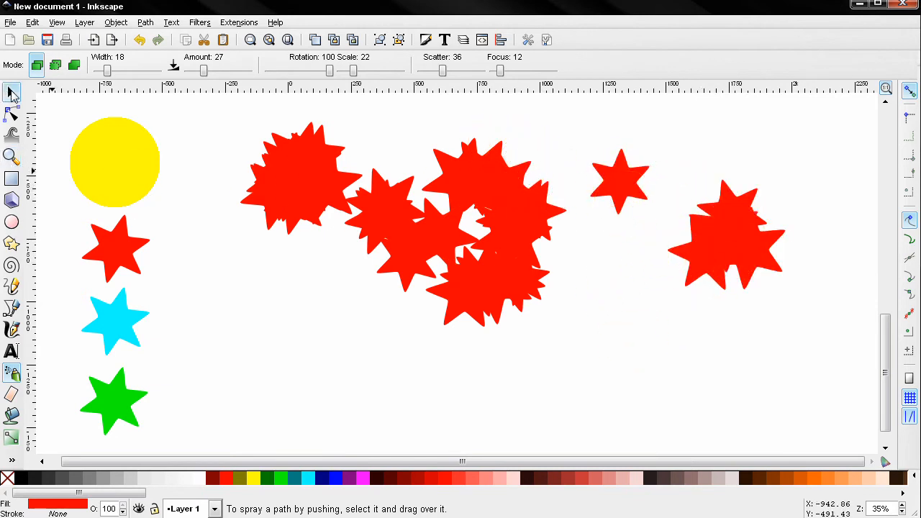
- Undo the red star sprays
left_click(11, 94)
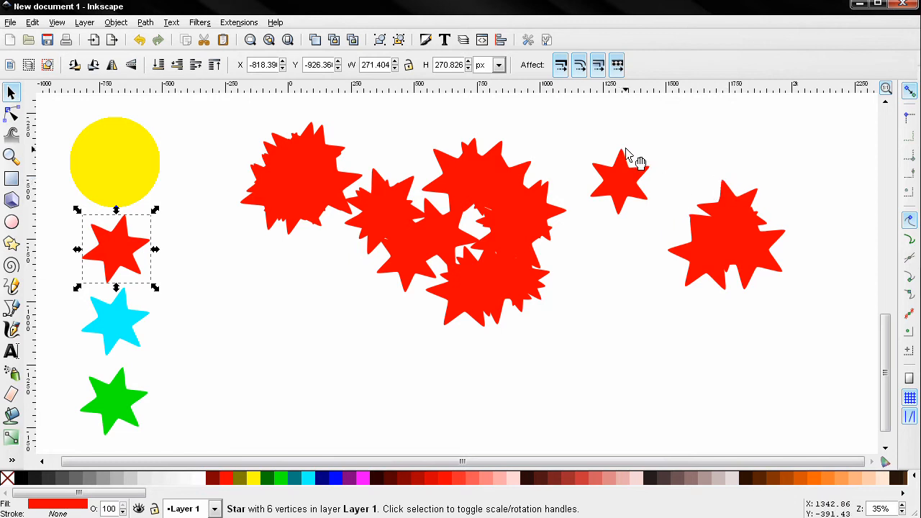
key("ctrl+z")
key("ctrl+z")
key("ctrl+z")
key("ctrl+z")
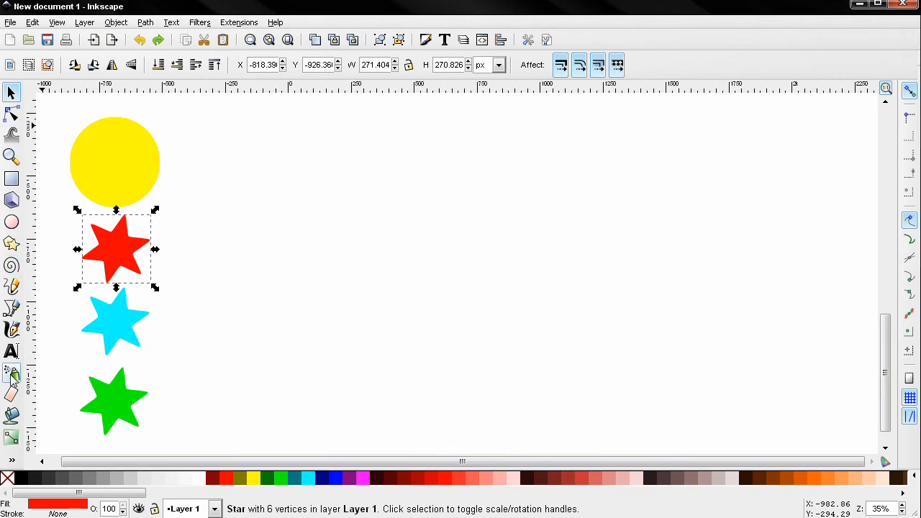
- Set the spray scale variation to 0 and spray a row of red star copies with rotation 44
left_click(12, 374)
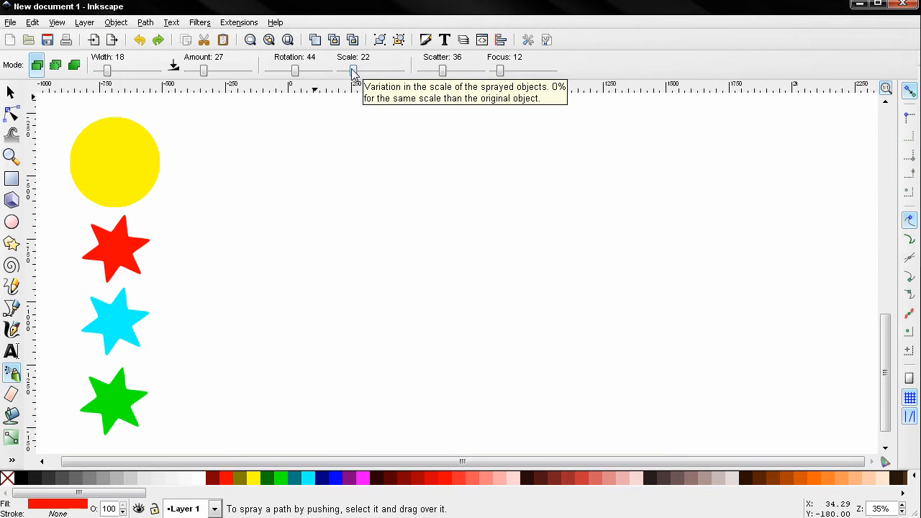
key("s")
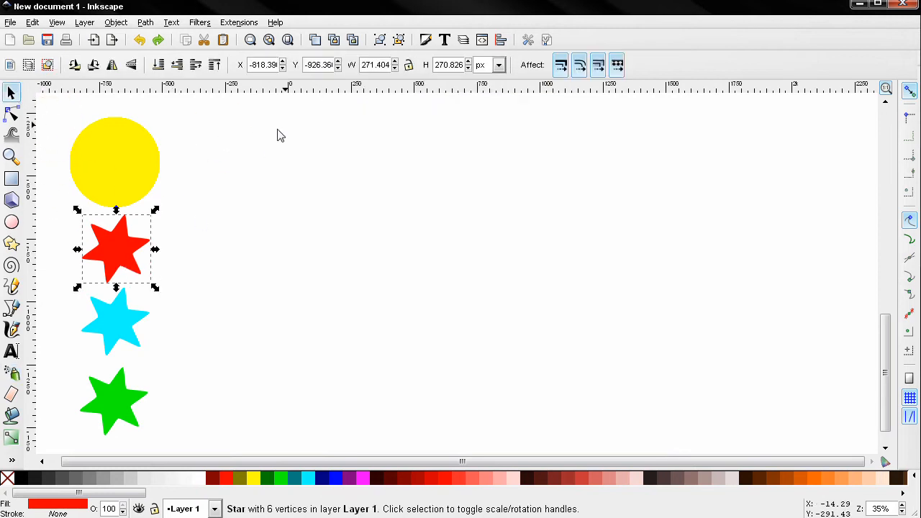
left_click(12, 374)
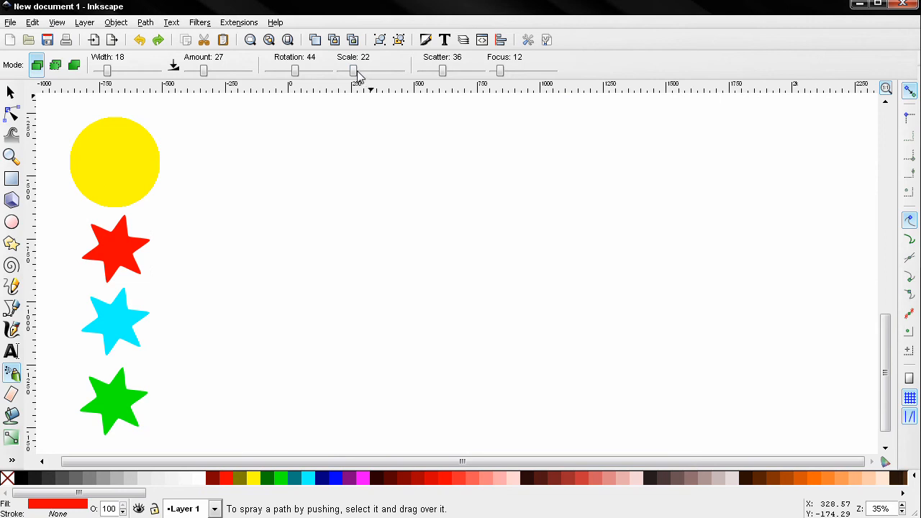
mouse_move(303, 189)
left_mouse_down()
mouse_move(367, 197)
mouse_move(455, 200)
mouse_move(489, 205)
left_mouse_up()
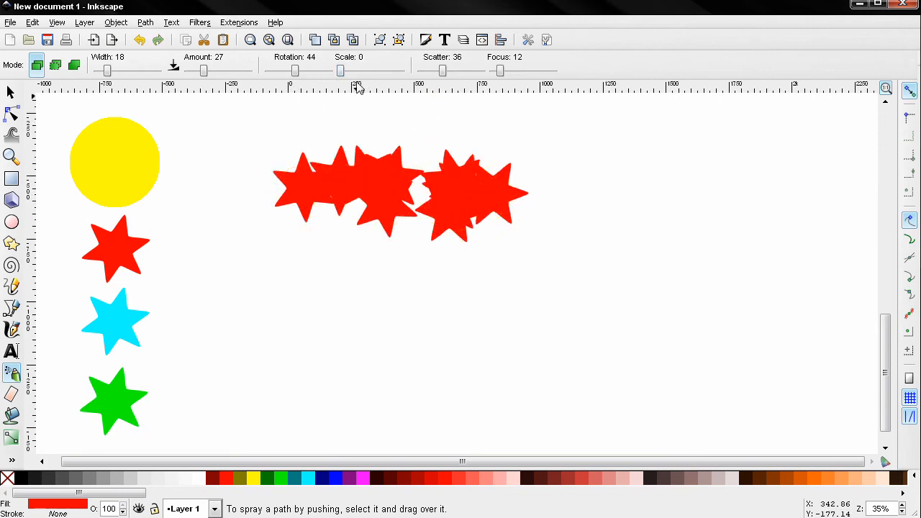
- Set the scale variation to 100, spray several large red star clusters, and undo the red star sprays
mouse_move(310, 295)
left_mouse_down()
mouse_move(304, 312)
mouse_move(456, 349)
mouse_move(616, 231)
mouse_move(760, 230)
mouse_move(680, 387)
mouse_move(431, 421)
left_mouse_up()
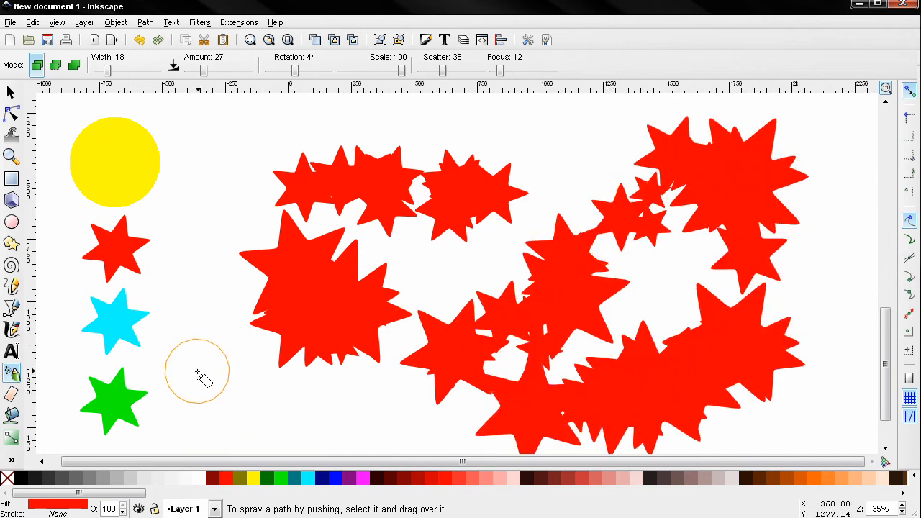
key("ctrl+z")
key("ctrl+z")
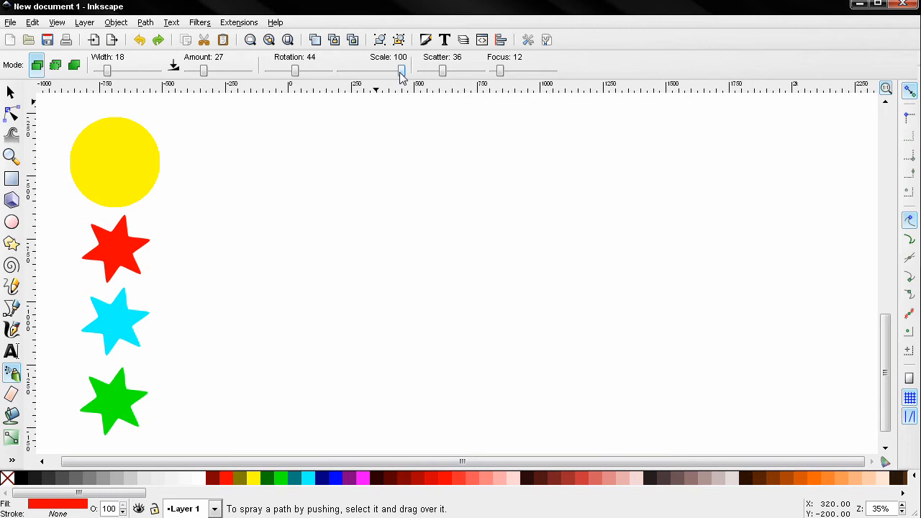
- Set the scale variation to 33, scatter to 1 and focus to 0, and spray two tight red star clusters
left_click_drag(384, 76, 360, 77)
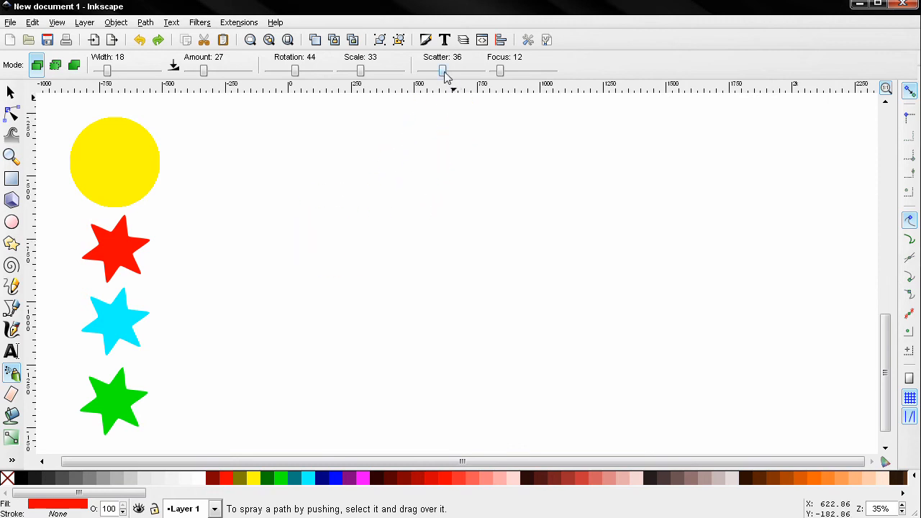
mouse_move(308, 210)
left_mouse_down()
mouse_move(314, 220)
mouse_move(305, 212)
left_mouse_up()
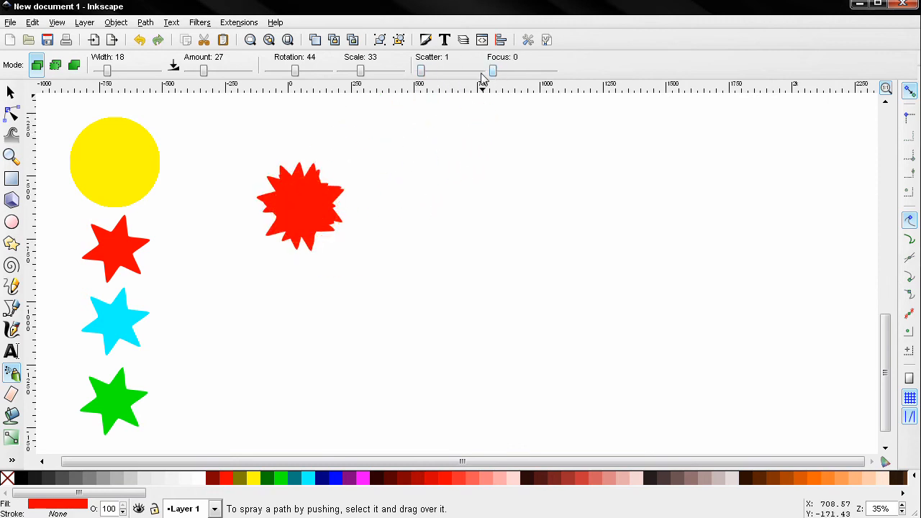
mouse_move(400, 197)
left_mouse_down()
mouse_move(407, 195)
mouse_move(399, 204)
left_mouse_up()
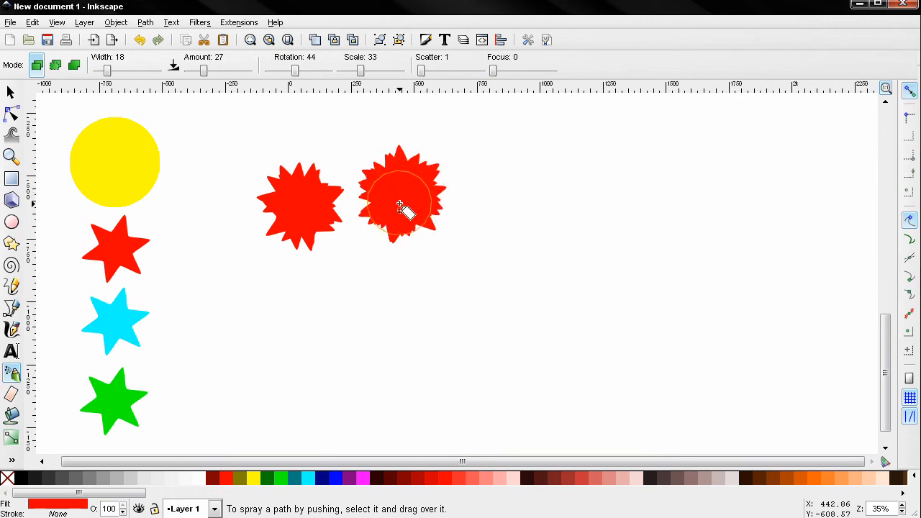
- Set the scatter to 100 and spray a looser red star cluster
left_click_drag(423, 72, 484, 72)
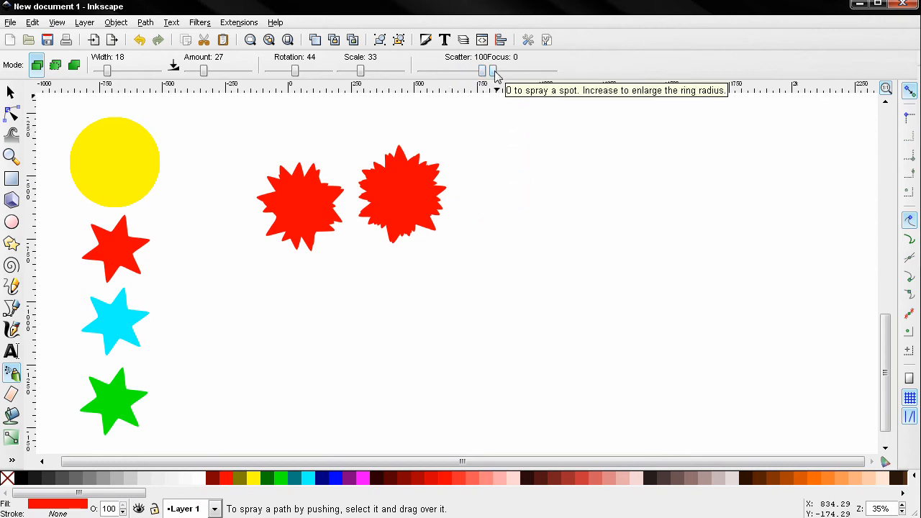
mouse_move(530, 202)
left_mouse_down()
mouse_move(530, 190)
mouse_move(539, 200)
mouse_move(532, 217)
left_mouse_up()
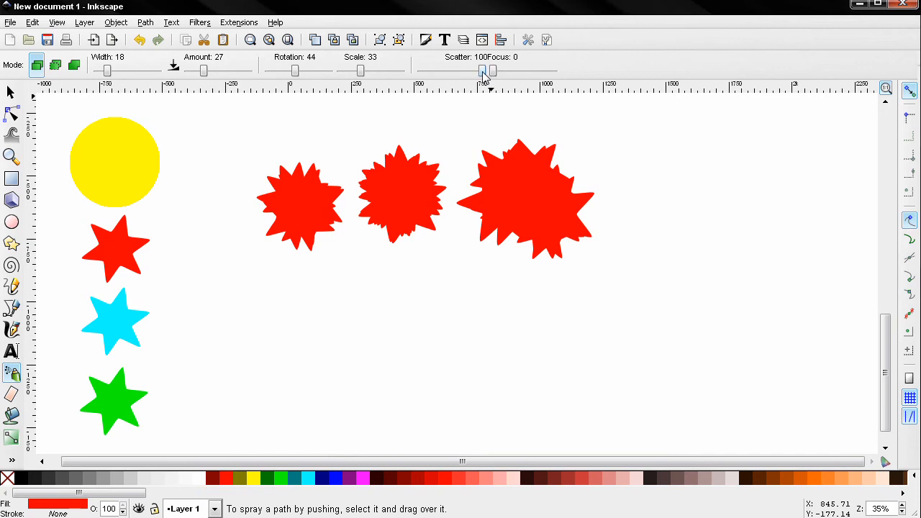
- Spray three more red star strokes while moving the scatter between low and high values
left_click_drag(482, 71, 421, 71)
mouse_move(687, 218)
left_mouse_down()
mouse_move(699, 238)
mouse_move(686, 215)
mouse_move(671, 216)
mouse_move(647, 171)
mouse_move(650, 140)
mouse_move(714, 160)
mouse_move(705, 220)
mouse_move(724, 203)
mouse_move(737, 209)
mouse_move(739, 227)
mouse_move(698, 257)
mouse_move(674, 256)
mouse_move(677, 267)
mouse_move(648, 265)
left_mouse_up()
left_click_drag(436, 70, 455, 70)
mouse_move(436, 353)
left_mouse_down()
mouse_move(424, 362)
mouse_move(370, 314)
mouse_move(291, 333)
left_mouse_up()
left_click_drag(456, 71, 482, 71)
mouse_move(569, 371)
left_mouse_down()
mouse_move(552, 333)
mouse_move(597, 323)
mouse_move(642, 365)
mouse_move(689, 380)
mouse_move(757, 354)
mouse_move(779, 313)
mouse_move(777, 229)
left_mouse_up()
- Undo all the red star sprays to clear the canvas
key("ctrl+z")
key("ctrl+z")
key("ctrl+z")
key("ctrl+z")
key("ctrl+z")
key("ctrl+z")
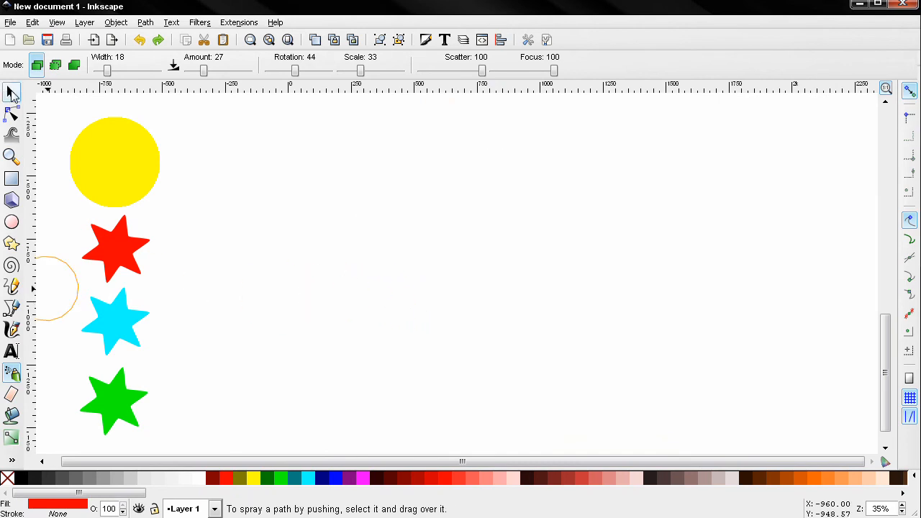
- Select the red, cyan and green stars together and set amount 15, rotation 48, scale 100, scatter 73, focus 79
left_click(8, 91)
left_click(120, 339, "shift")
left_click(135, 407, "shift")
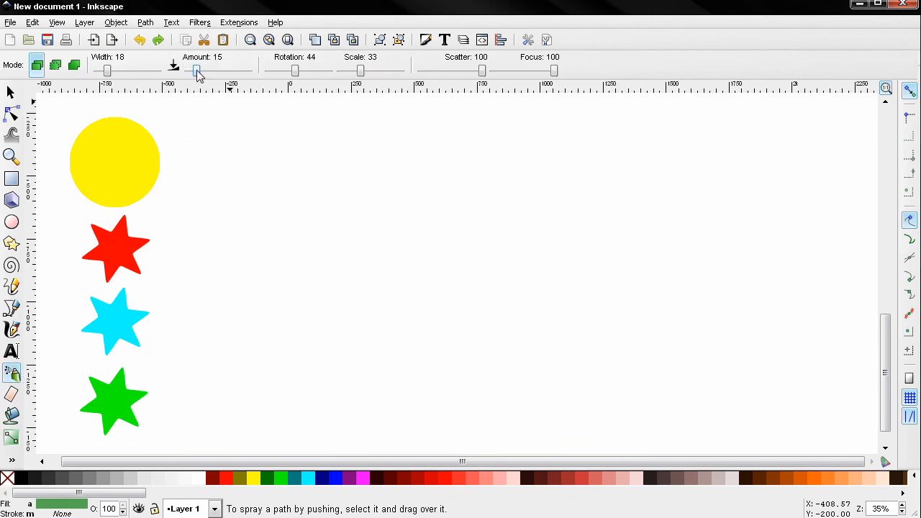
left_click(299, 72)
left_click_drag(361, 72, 410, 75)
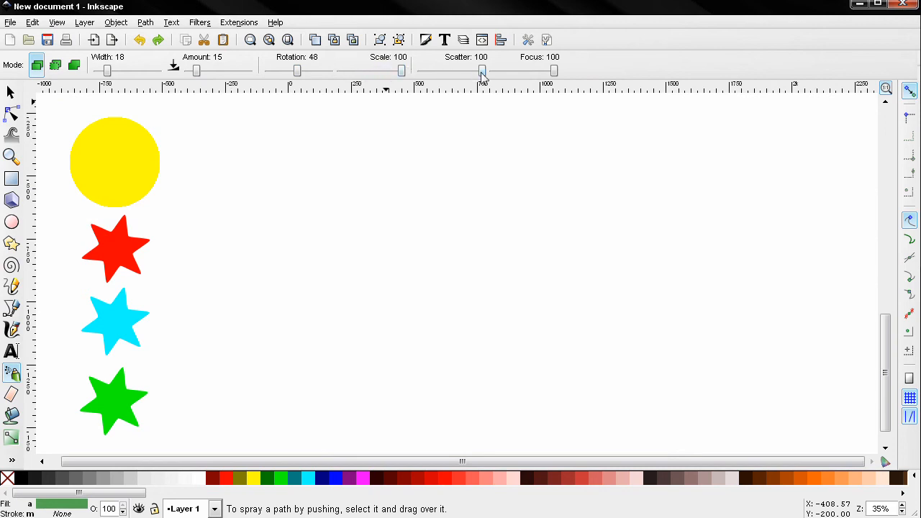
left_click_drag(483, 76, 467, 77)
left_click_drag(554, 74, 541, 72)
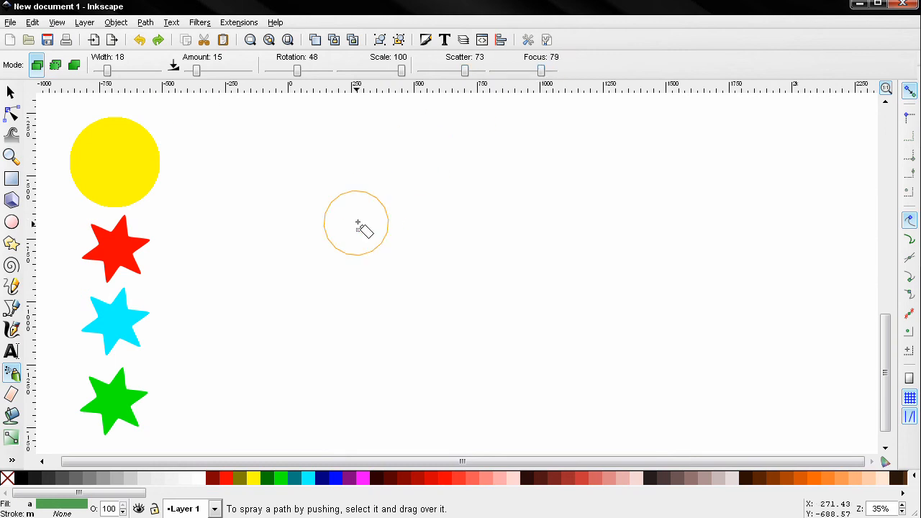
- Spray a curved stroke of mixed star copies and undo it
left_click(288, 269)
mouse_move(288, 269)
left_mouse_down()
mouse_move(376, 222)
mouse_move(510, 263)
mouse_move(490, 330)
mouse_move(394, 380)
mouse_move(363, 378)
left_mouse_up()
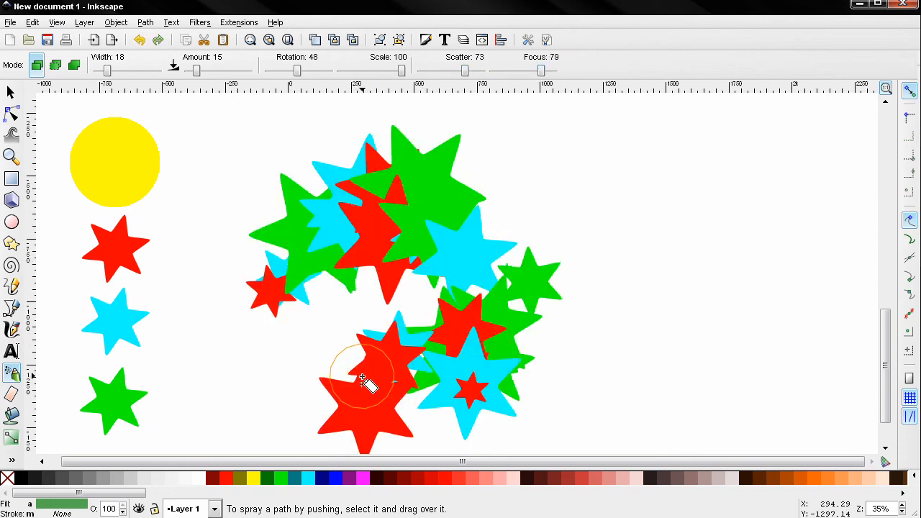
key("ctrl+z")
- Set the amount to 9 and spray a stroke of mixed star copies
left_click_drag(193, 73, 192, 72)
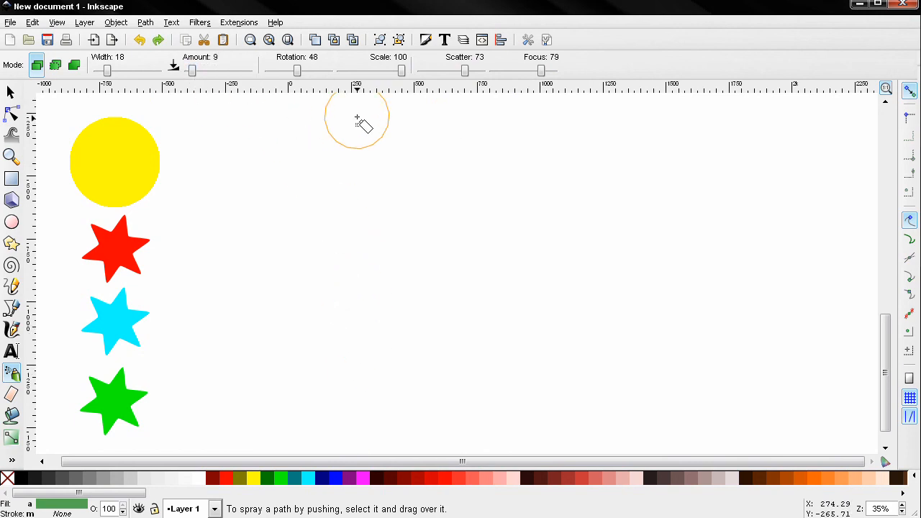
mouse_move(400, 211)
left_mouse_down()
mouse_move(381, 238)
mouse_move(457, 204)
mouse_move(529, 195)
mouse_move(654, 262)
mouse_move(620, 360)
mouse_move(519, 397)
mouse_move(386, 388)
mouse_move(266, 257)
mouse_move(265, 184)
mouse_move(430, 163)
mouse_move(556, 186)
mouse_move(462, 311)
mouse_move(368, 348)
mouse_move(374, 406)
left_mouse_up()
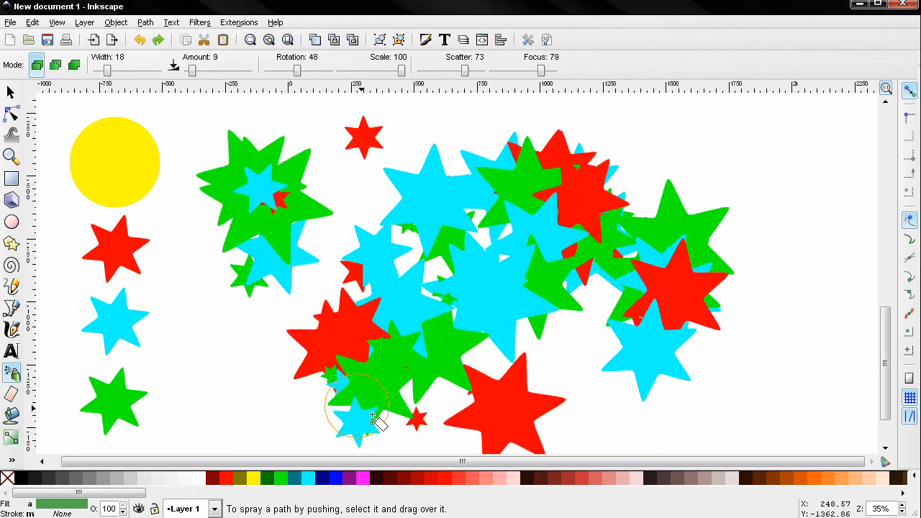
- Set the amount to 6, undo the previous spray, and spray a wide stroke of mixed star copies across the canvas
left_click_drag(191, 72, 190, 72)
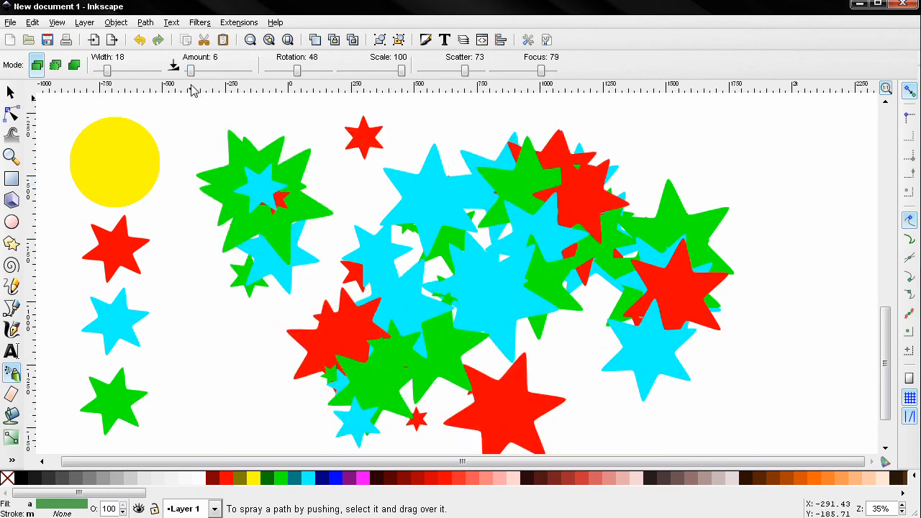
key("ctrl+z")
mouse_move(367, 130)
left_mouse_down()
mouse_move(487, 163)
mouse_move(386, 288)
mouse_move(292, 365)
mouse_move(554, 305)
mouse_move(750, 319)
mouse_move(510, 345)
mouse_move(682, 175)
mouse_move(777, 268)
left_mouse_up()
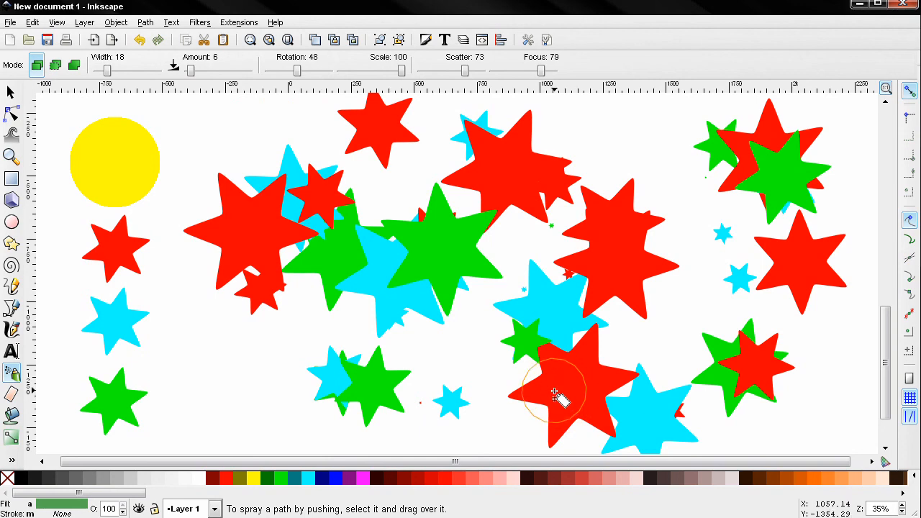
scroll(560, 398, "down", 4, "ctrl")
scroll(546, 392, "up", 4, "ctrl")
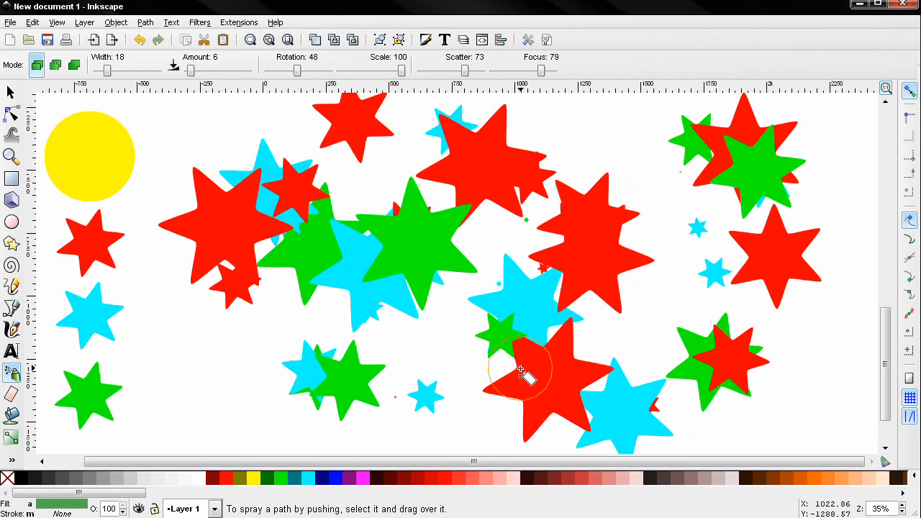